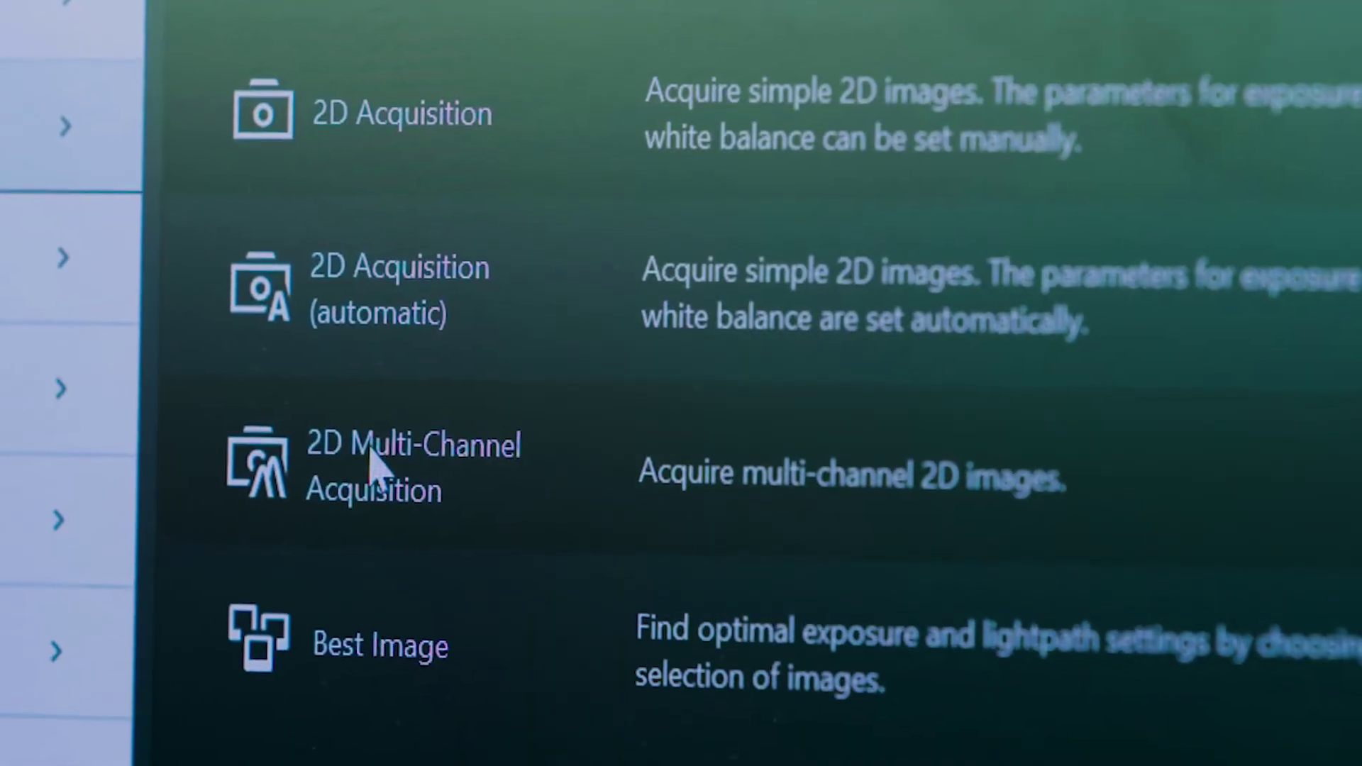
- Open the 2D Multi-Channel Acquisition workbench in Free Mode with its empty Channels tool
left_click(381, 461)
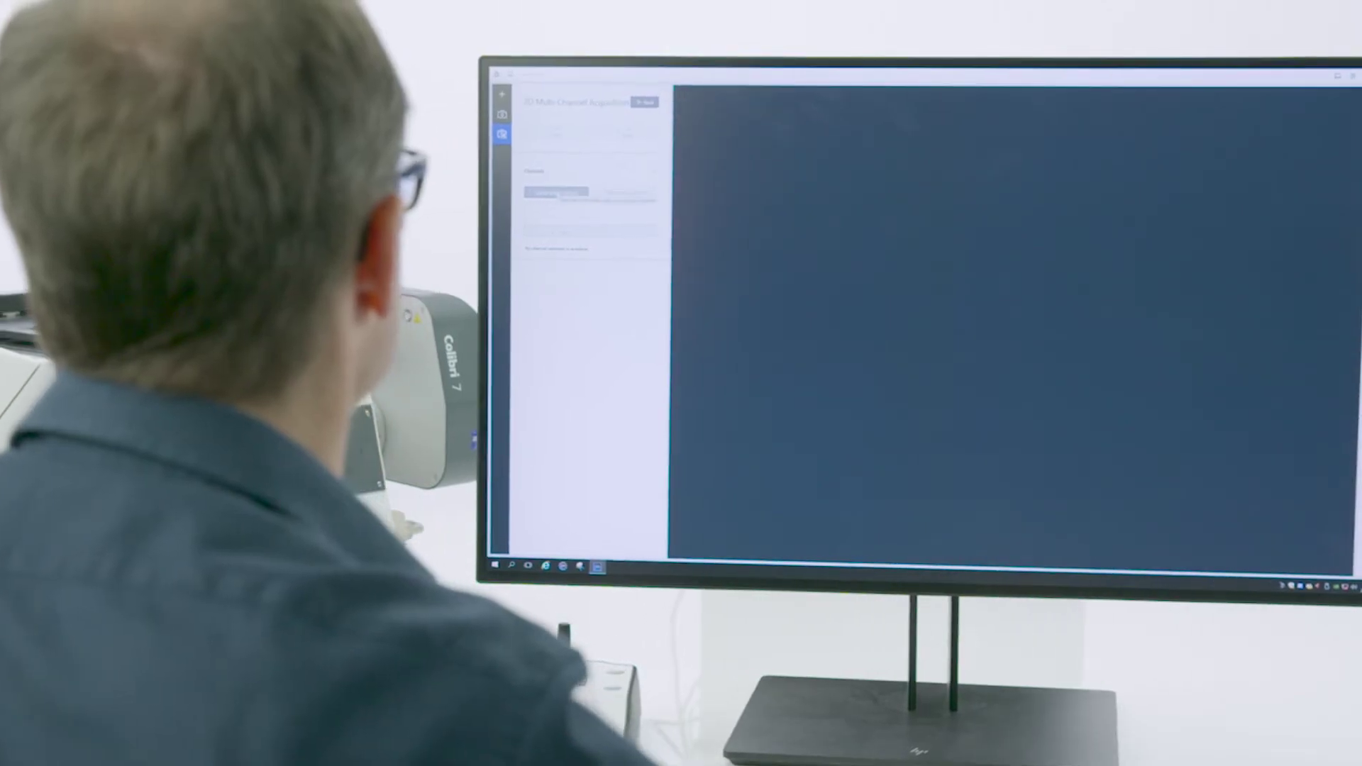
- Use Smart Setup to add DAPI, FITC and MitoTracker Red CMXRos channels from Recently Used dyes
left_click(570, 195)
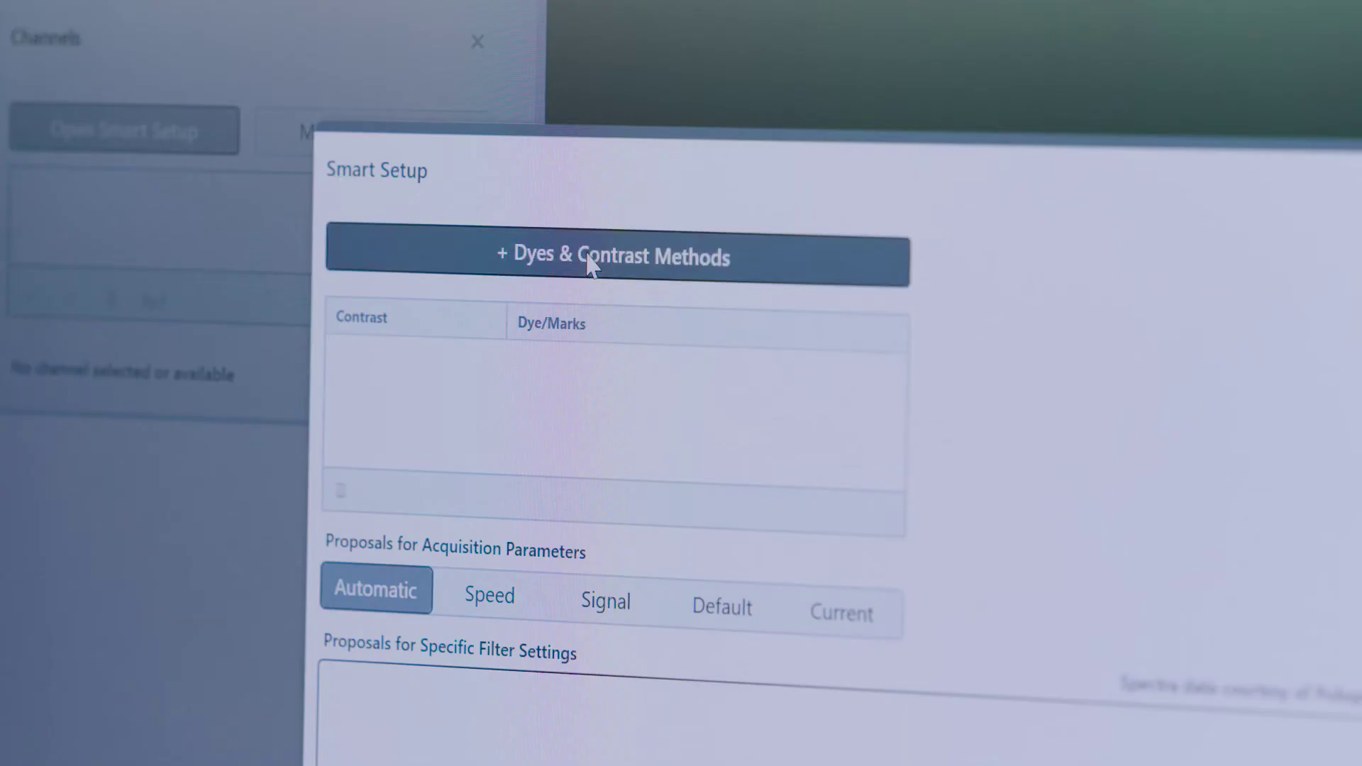
left_click(590, 263)
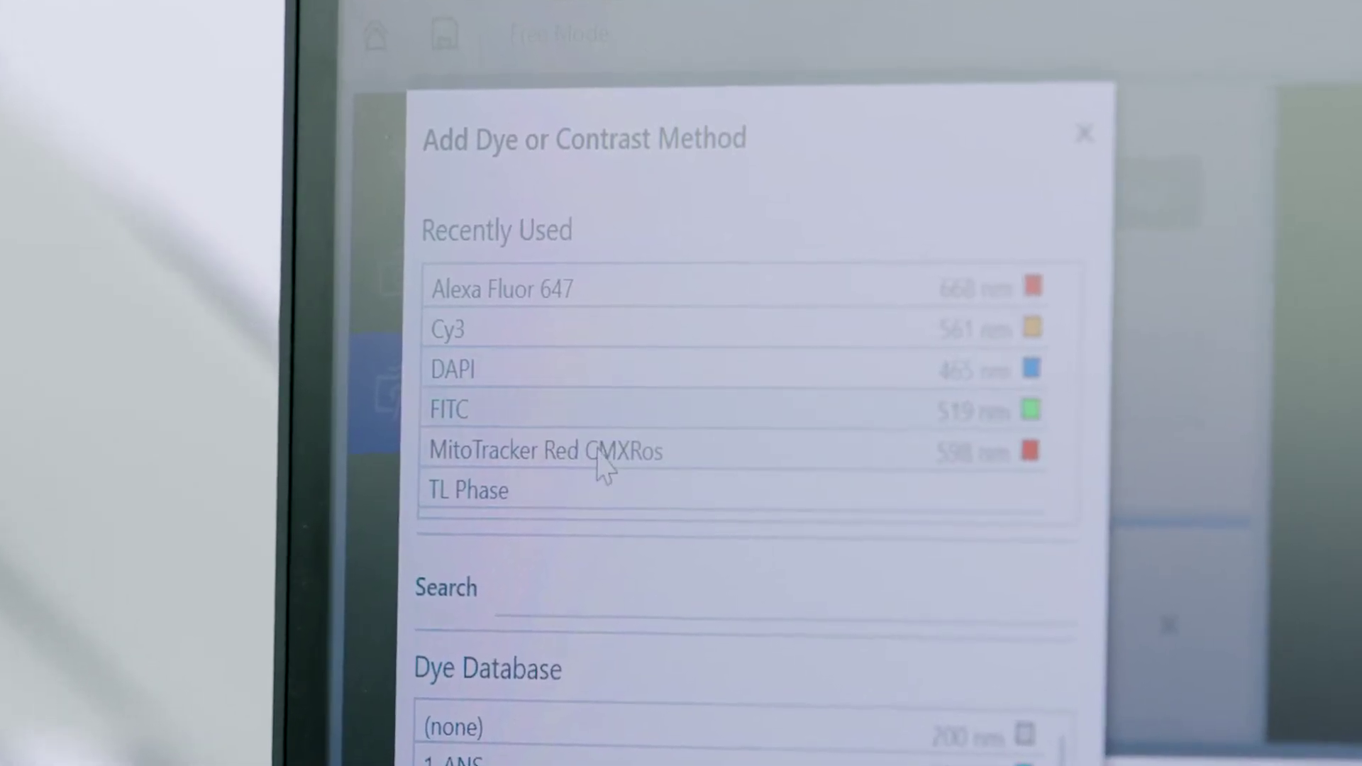
left_click(597, 451)
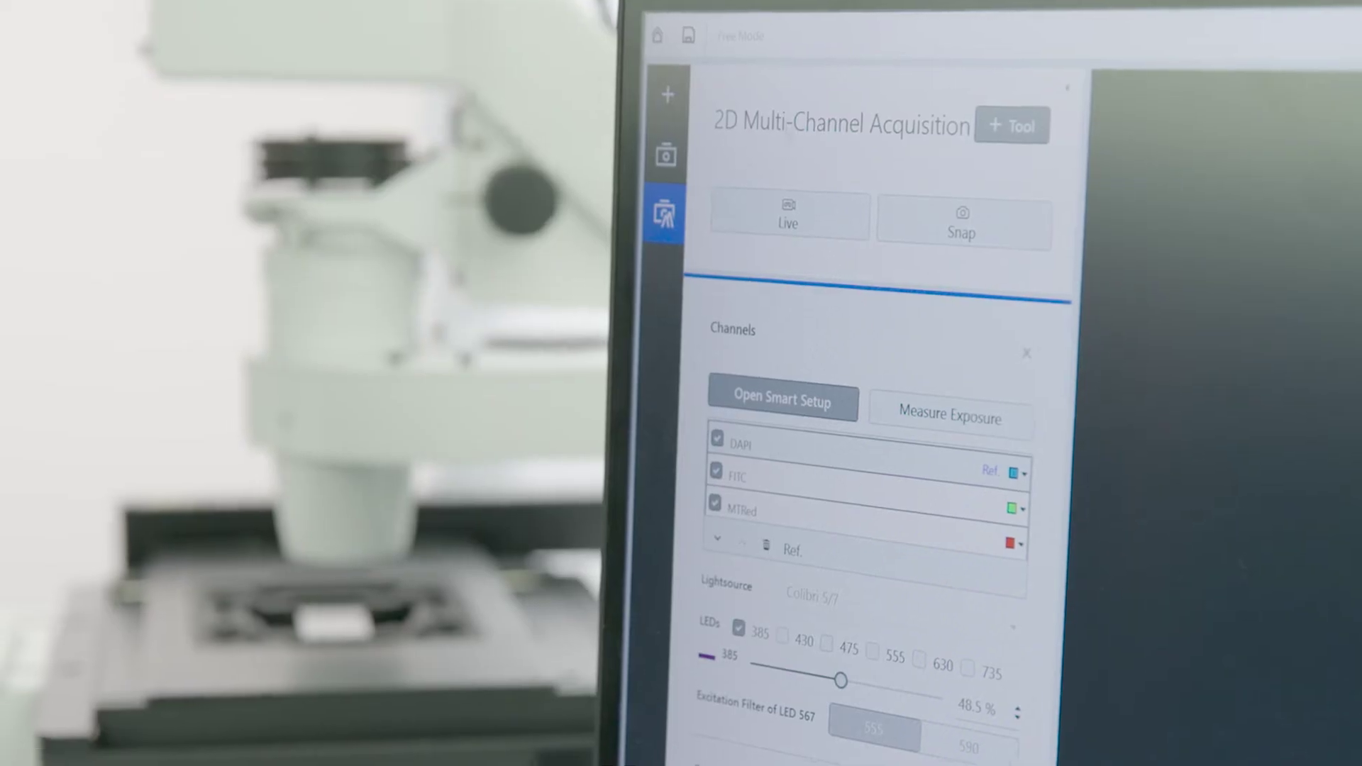